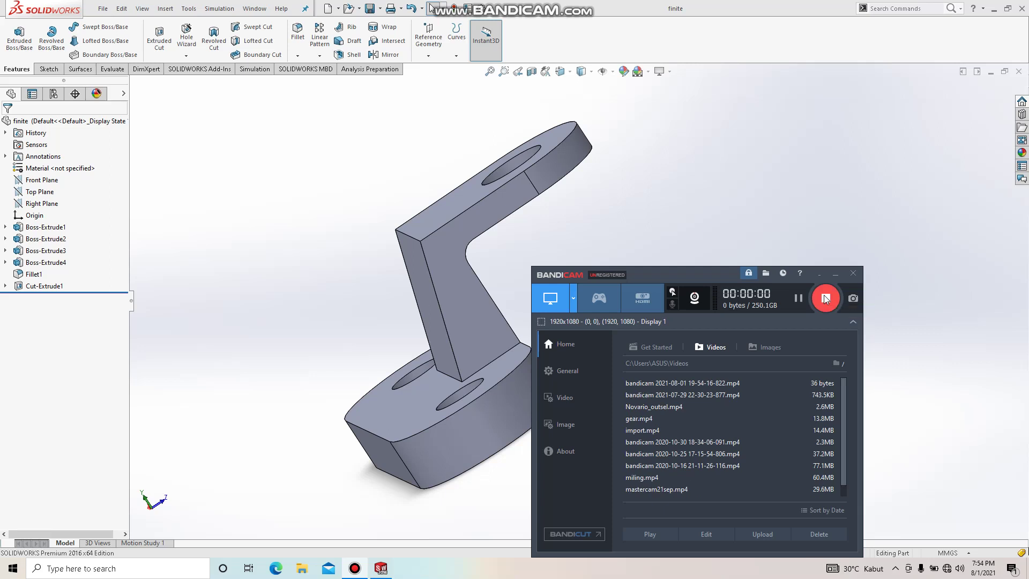
Create a new Static study, Static 1, for the bracket through Study Advisor
{"action": "left_click", "coordinate": [837, 274]}
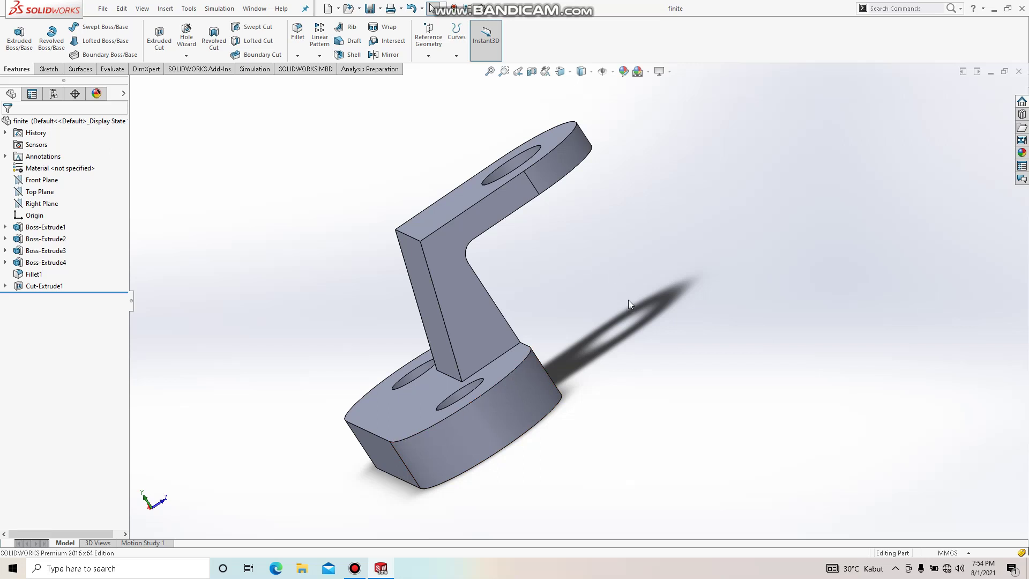
{"action": "mouse_move", "coordinate": [631, 280]}
{"action": "middle_mouse_down"}
{"action": "mouse_move", "coordinate": [577, 377]}
{"action": "mouse_move", "coordinate": [622, 397]}
{"action": "middle_mouse_up"}
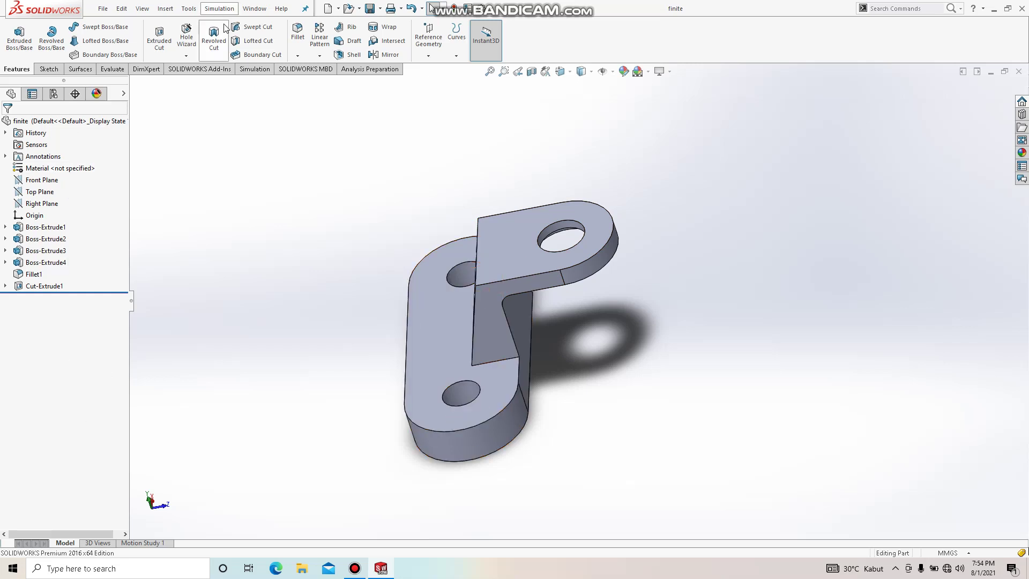
{"action": "left_click", "coordinate": [255, 69]}
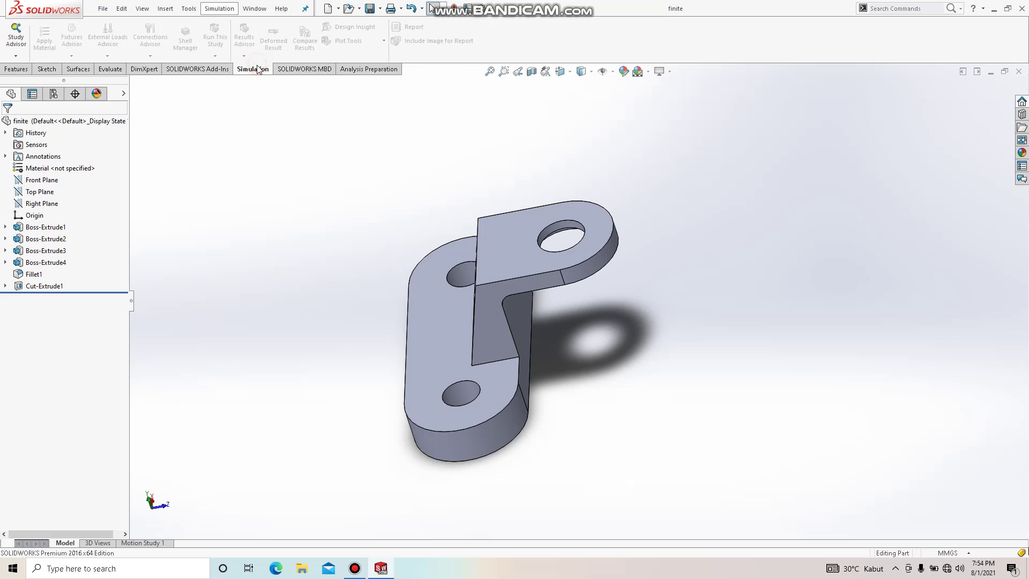
{"action": "left_click", "coordinate": [15, 56]}
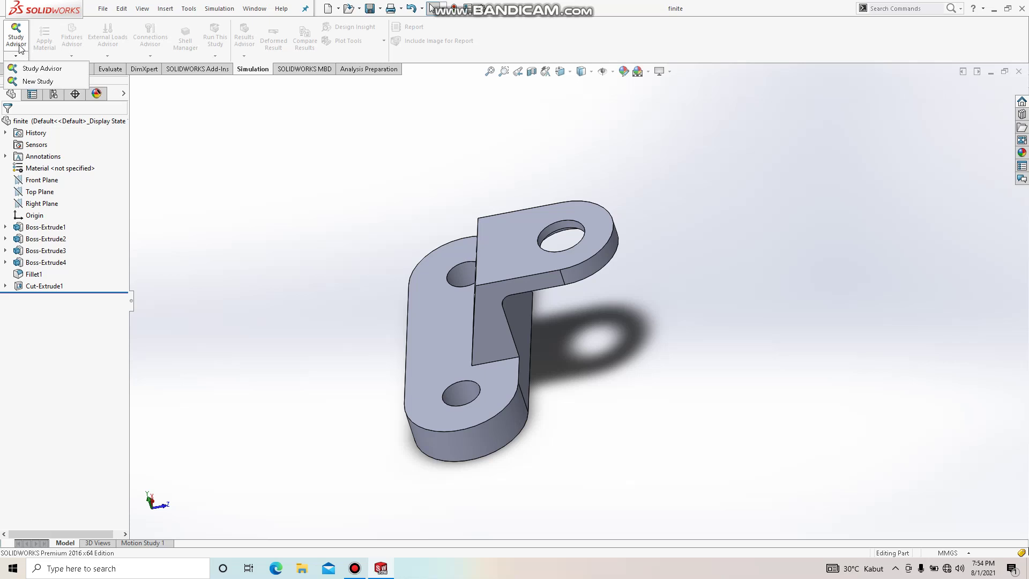
{"action": "left_click", "coordinate": [37, 81]}
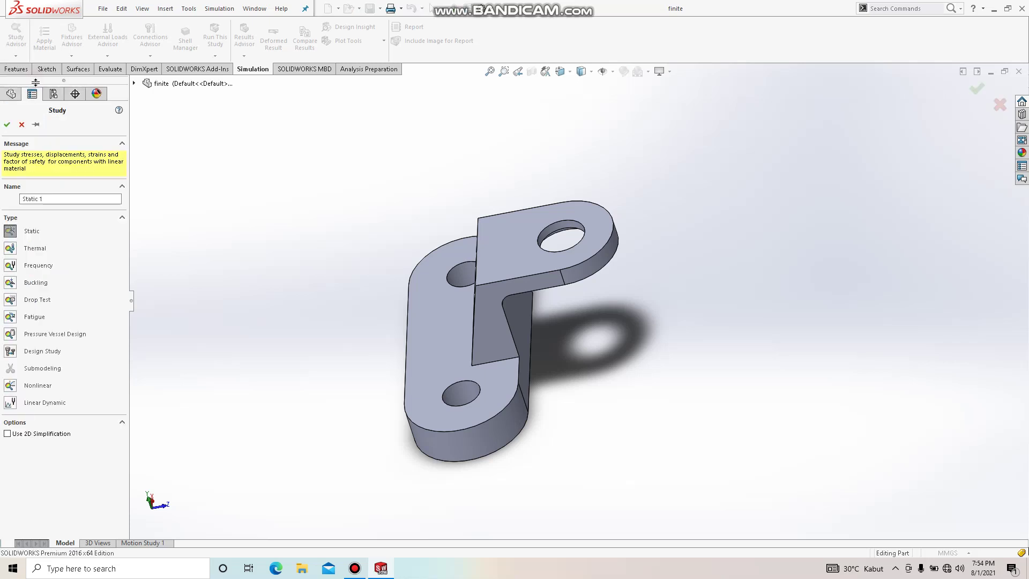
{"action": "left_click", "coordinate": [6, 125]}
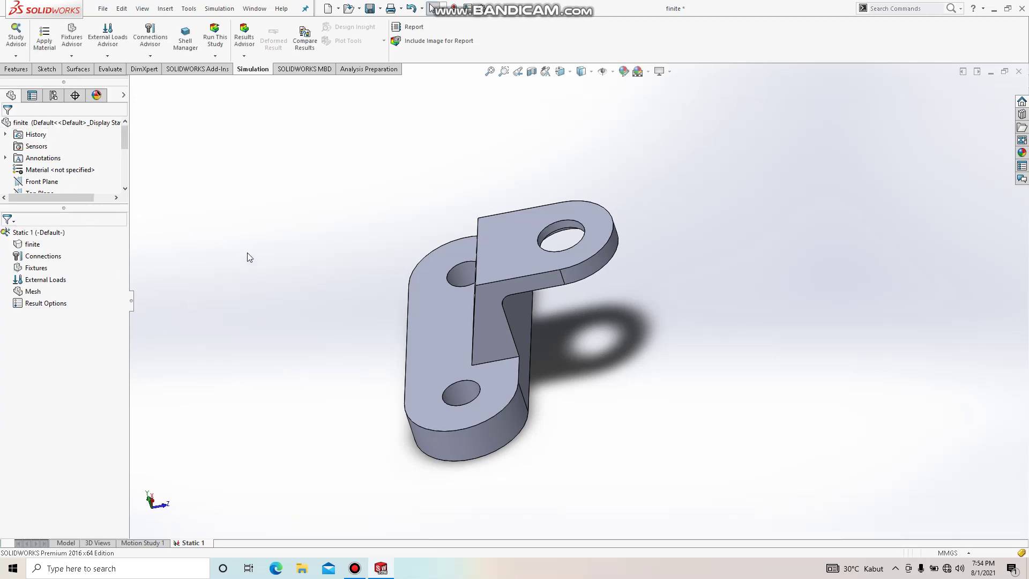
Apply Alloy Steel from the material library to the bracket part
{"action": "right_click", "coordinate": [23, 247]}
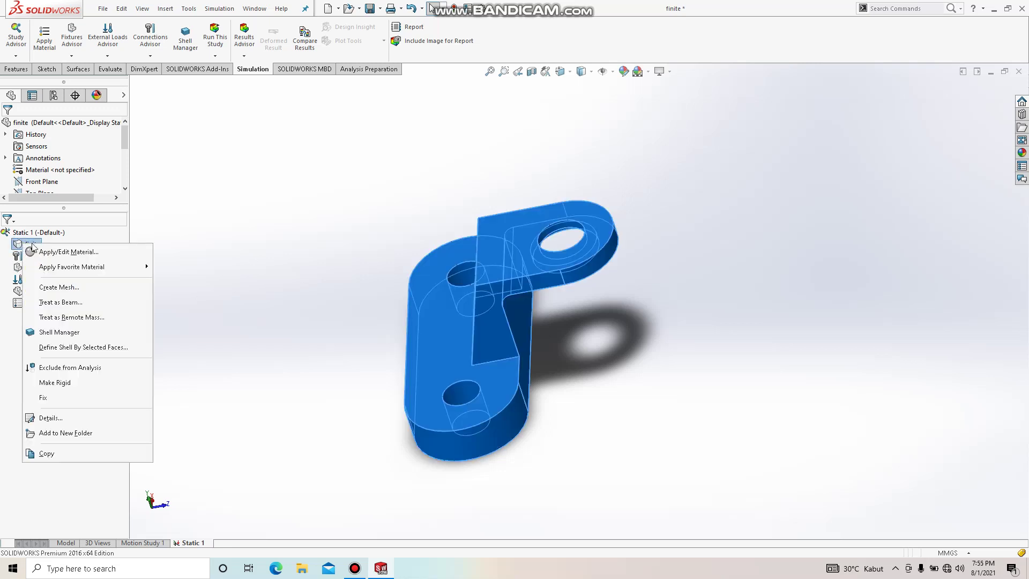
{"action": "left_click", "coordinate": [84, 258]}
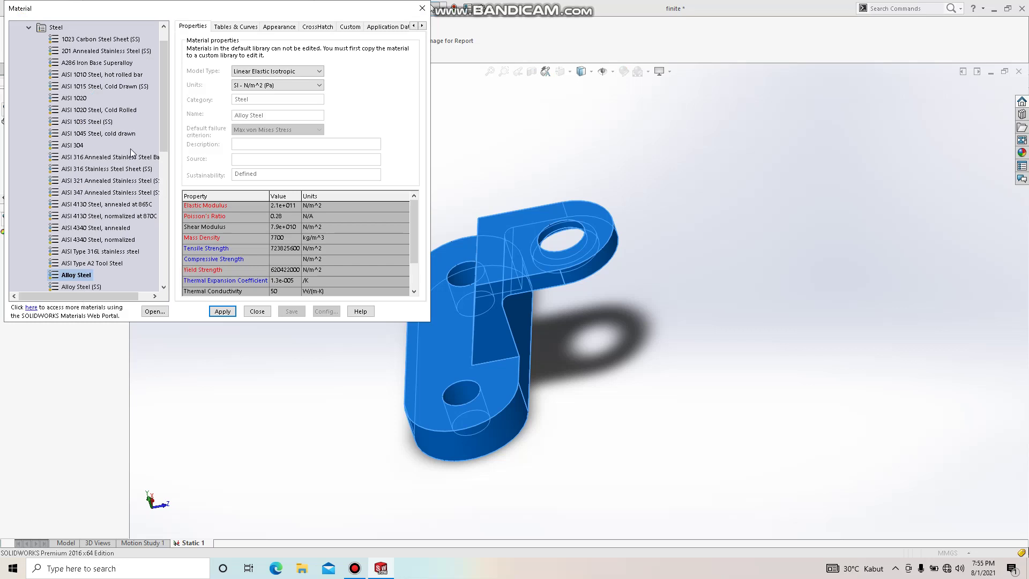
{"action": "left_click_drag", "start_coordinate": [162, 116], "coordinate": [171, 151]}
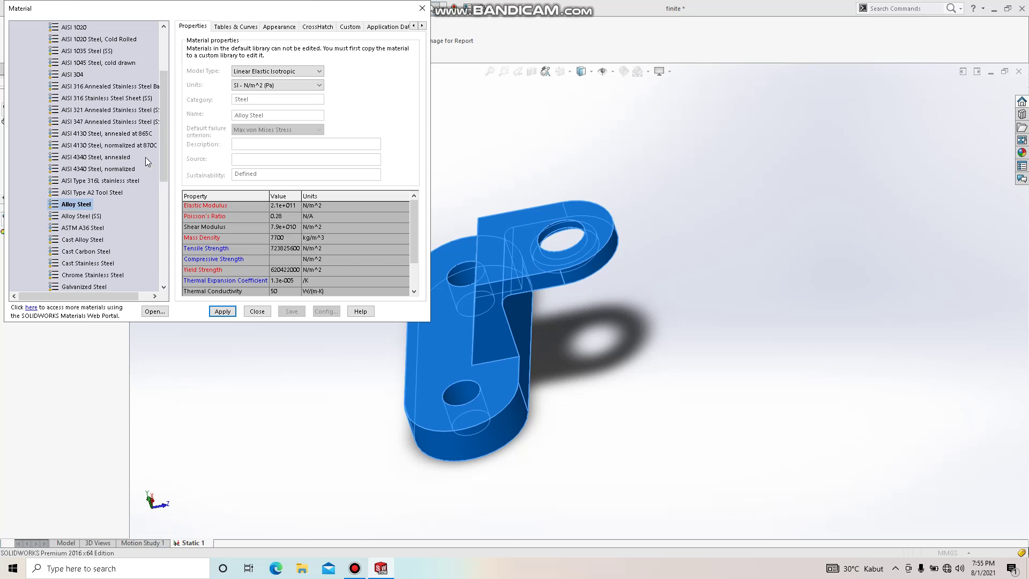
{"action": "left_click", "coordinate": [223, 311]}
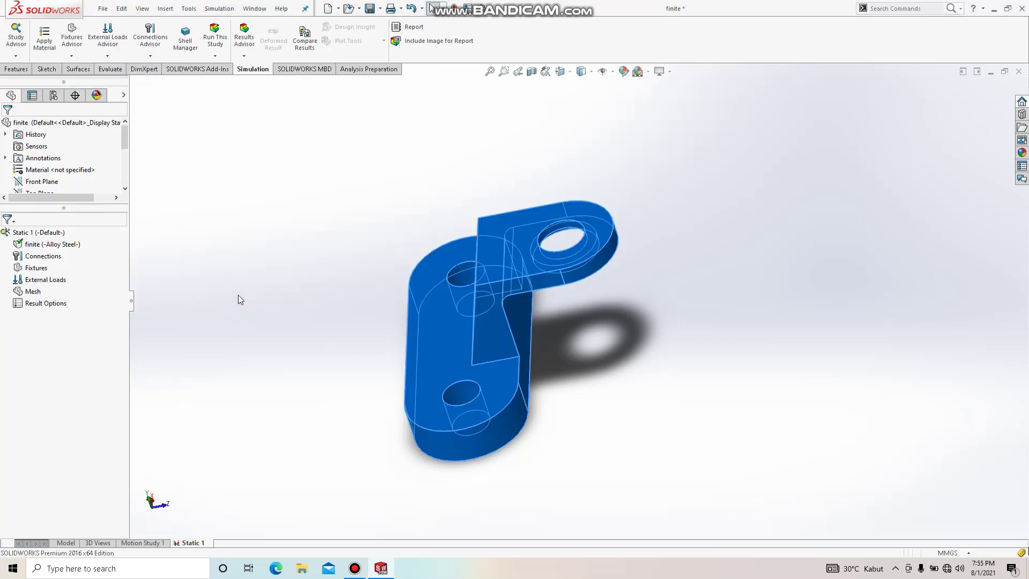
{"action": "left_click", "coordinate": [235, 296]}
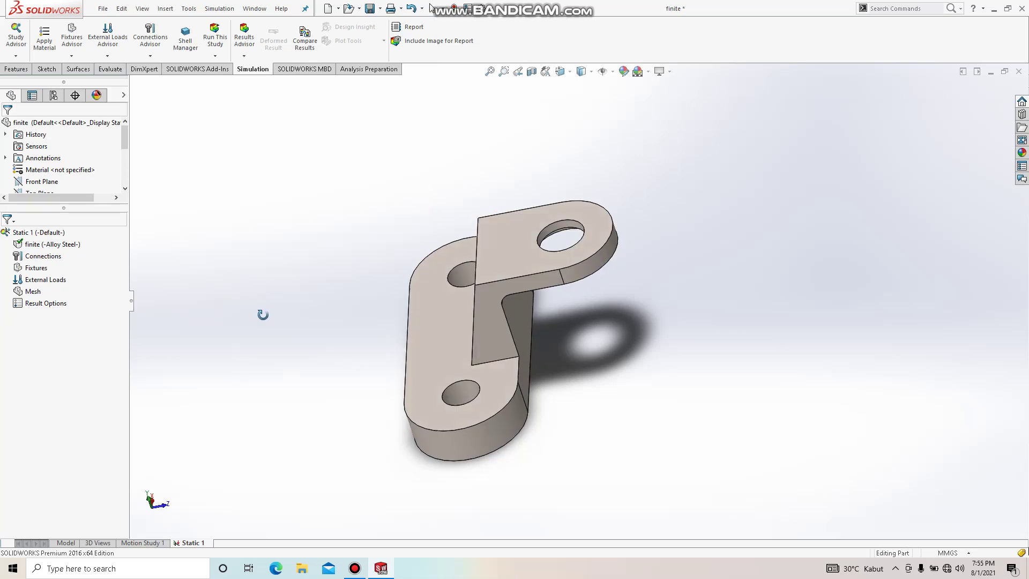
Start a fixture and settle on Fixed Geometry after previewing Roller/Slider and Fixed Hinge
{"action": "middle_click_drag", "start_coordinate": [265, 320], "coordinate": [227, 321]}
{"action": "mouse_move", "coordinate": [294, 377]}
{"action": "middle_mouse_down"}
{"action": "mouse_move", "coordinate": [303, 311]}
{"action": "mouse_move", "coordinate": [294, 301]}
{"action": "middle_mouse_up"}
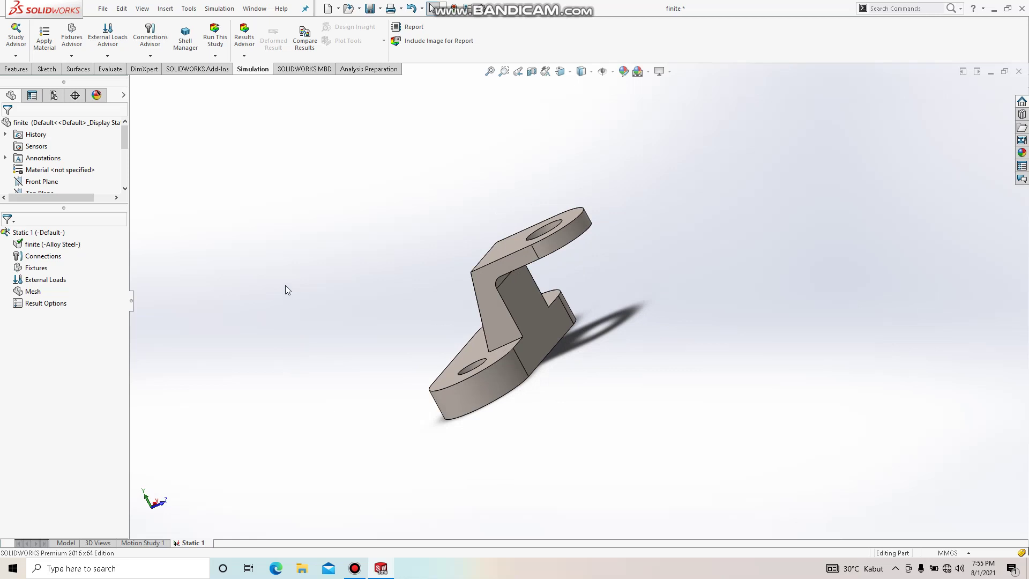
{"action": "right_click", "coordinate": [17, 269]}
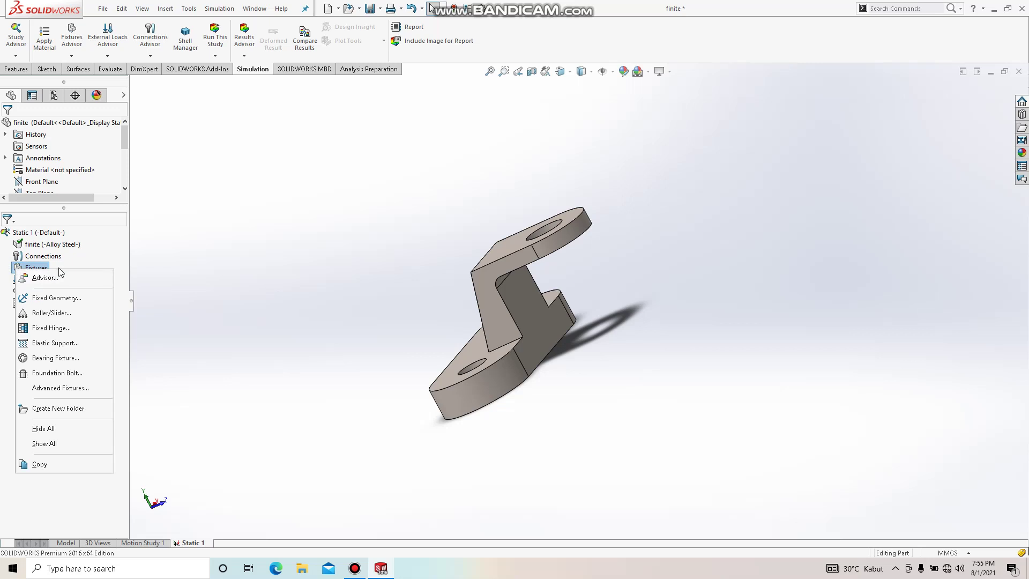
{"action": "left_click", "coordinate": [70, 301]}
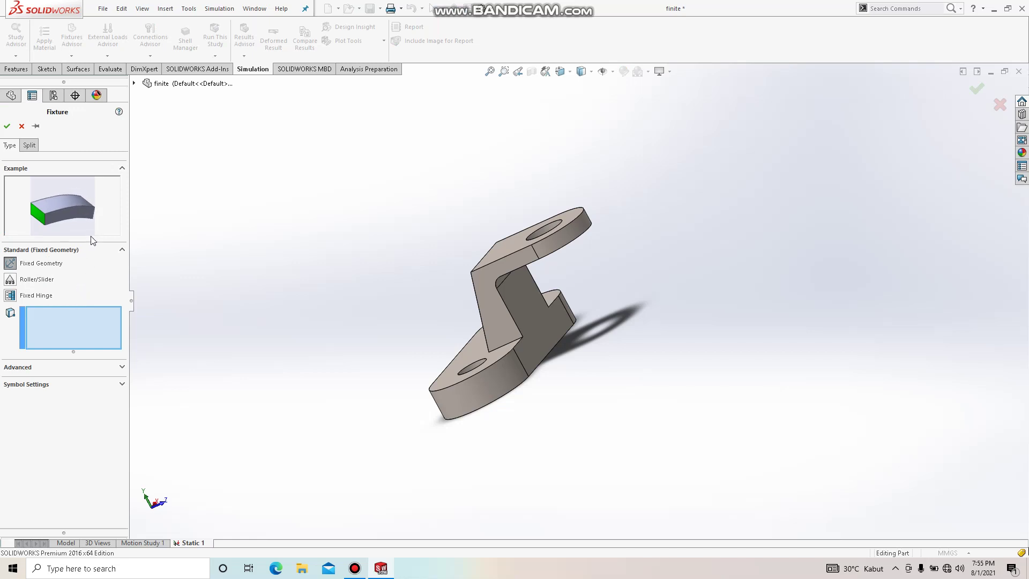
{"action": "left_click", "coordinate": [13, 282]}
{"action": "left_click", "coordinate": [11, 296]}
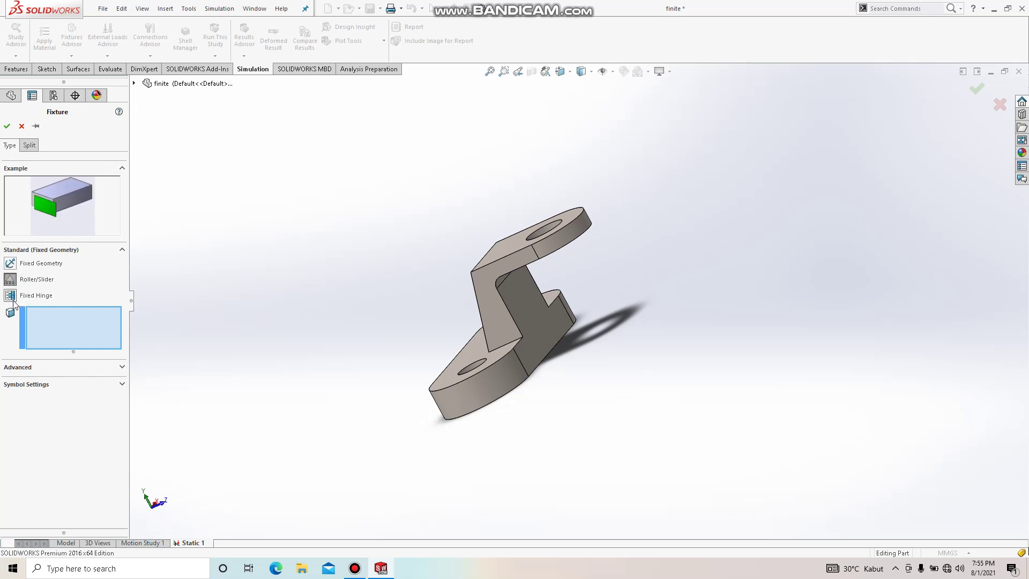
{"action": "left_click", "coordinate": [10, 279]}
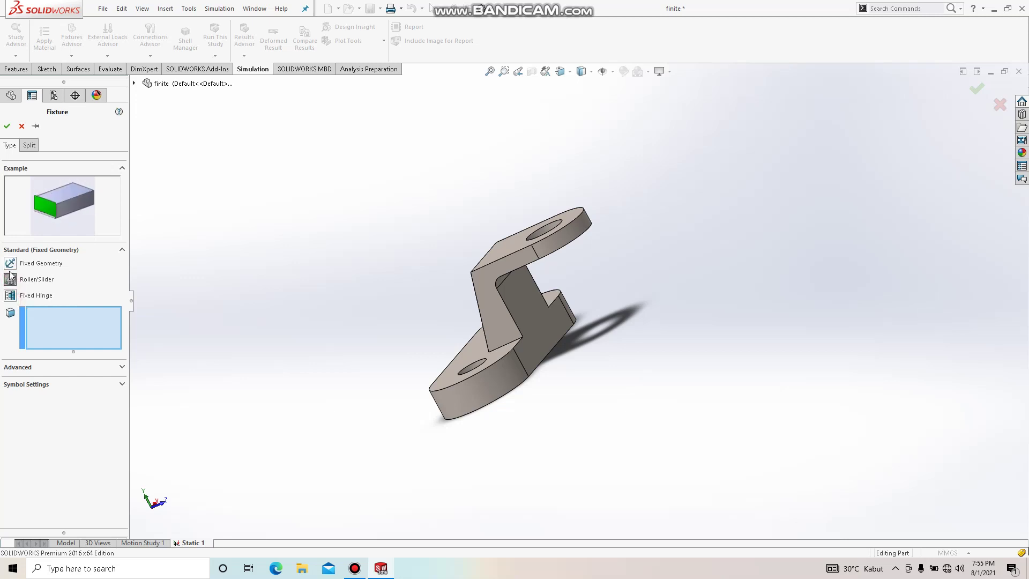
{"action": "left_click", "coordinate": [11, 263]}
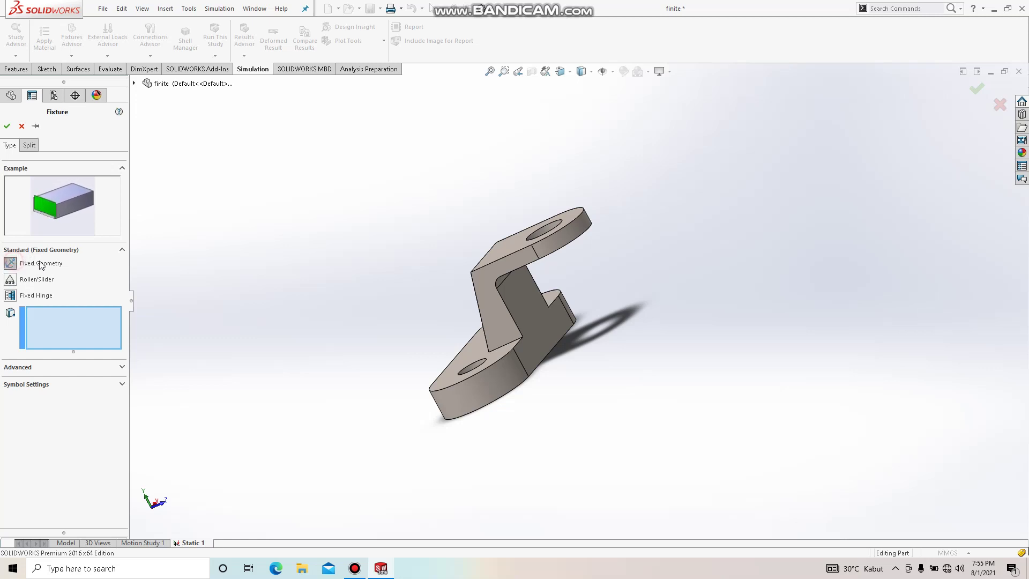
Select both base bolt-hole faces and confirm them as the Fixed-1 restraint
{"action": "middle_click_drag", "start_coordinate": [345, 318], "coordinate": [339, 308]}
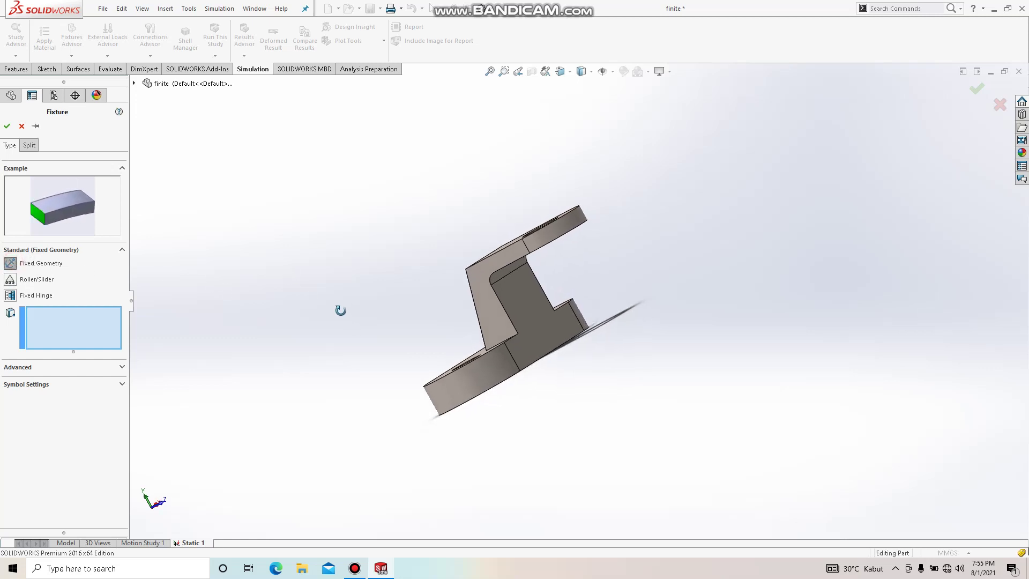
{"action": "mouse_move", "coordinate": [408, 385]}
{"action": "middle_mouse_down"}
{"action": "mouse_move", "coordinate": [405, 400]}
{"action": "mouse_move", "coordinate": [345, 304]}
{"action": "mouse_move", "coordinate": [355, 288]}
{"action": "middle_mouse_up"}
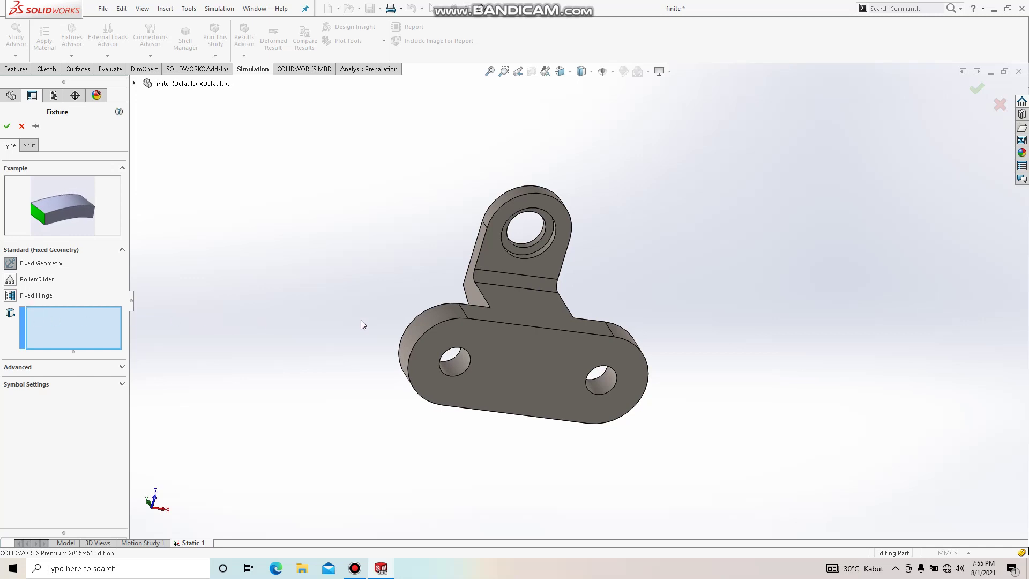
{"action": "left_click", "coordinate": [456, 365]}
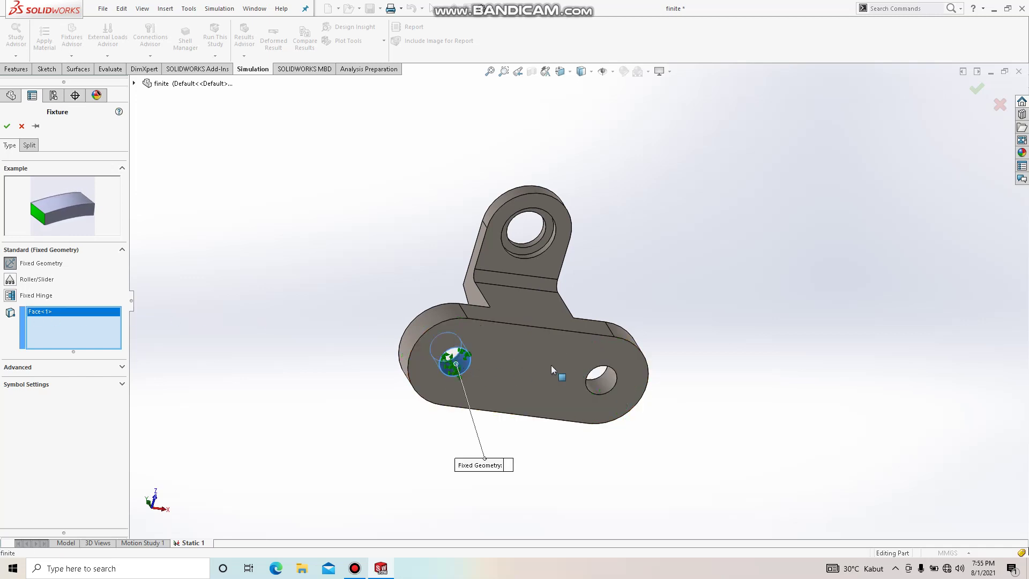
{"action": "left_click", "coordinate": [607, 383]}
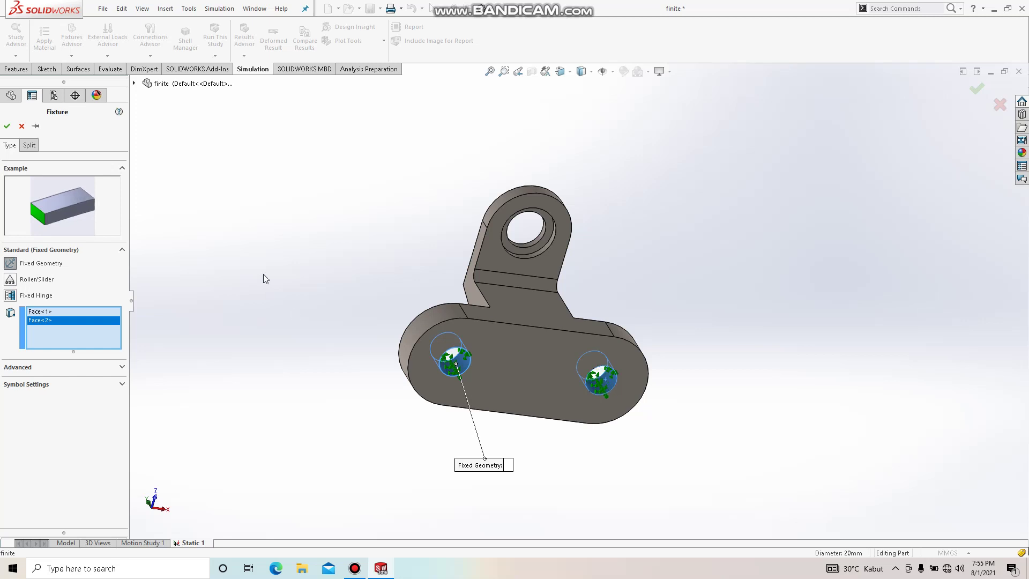
{"action": "mouse_move", "coordinate": [266, 245]}
{"action": "middle_mouse_down"}
{"action": "mouse_move", "coordinate": [328, 300]}
{"action": "mouse_move", "coordinate": [156, 233]}
{"action": "middle_mouse_up"}
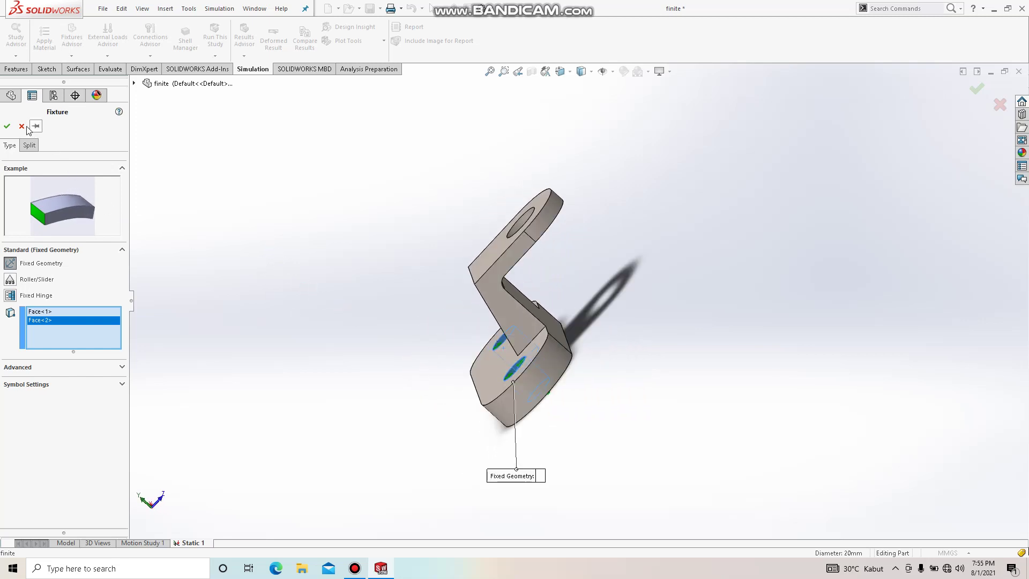
{"action": "left_click", "coordinate": [7, 126]}
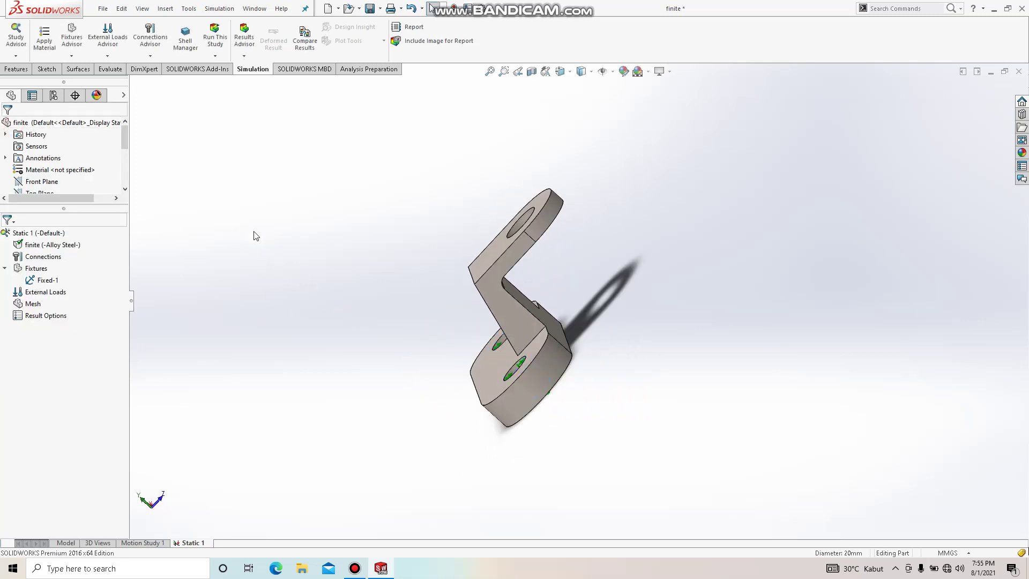
Start a Force load on the upper hole's inner face
{"action": "key", "text": "ctrl+7"}
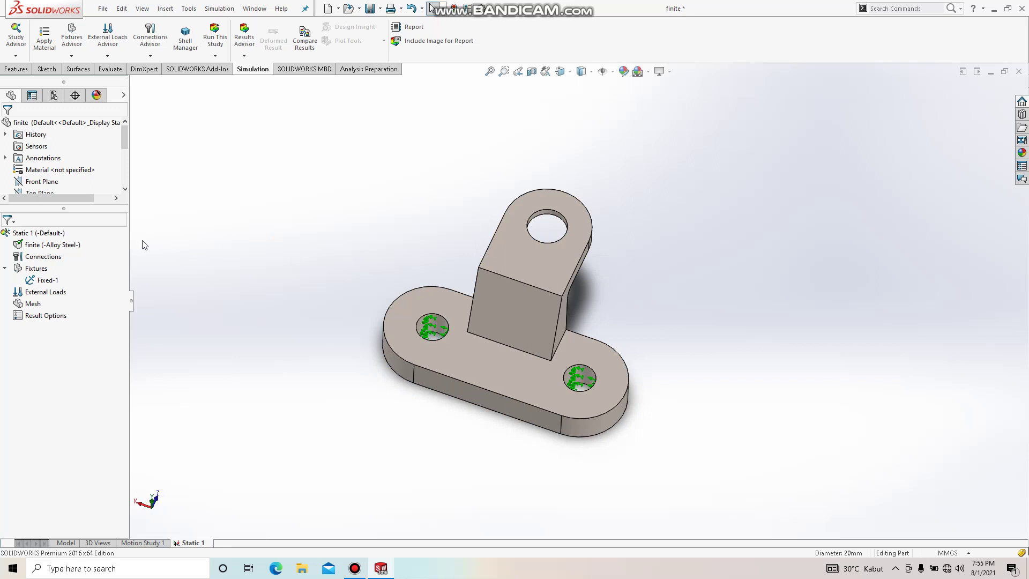
{"action": "right_click", "coordinate": [55, 297]}
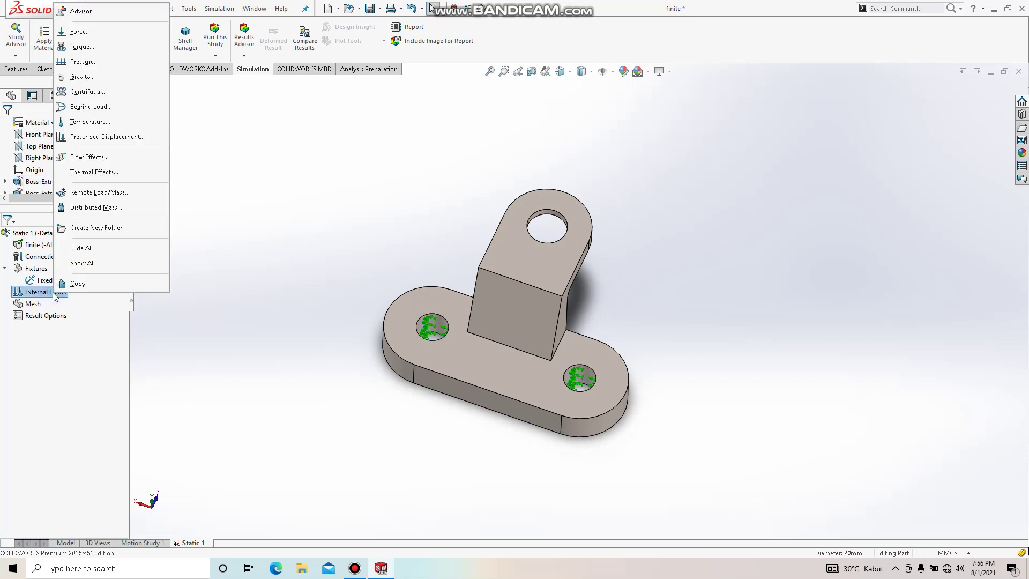
{"action": "left_click", "coordinate": [82, 40]}
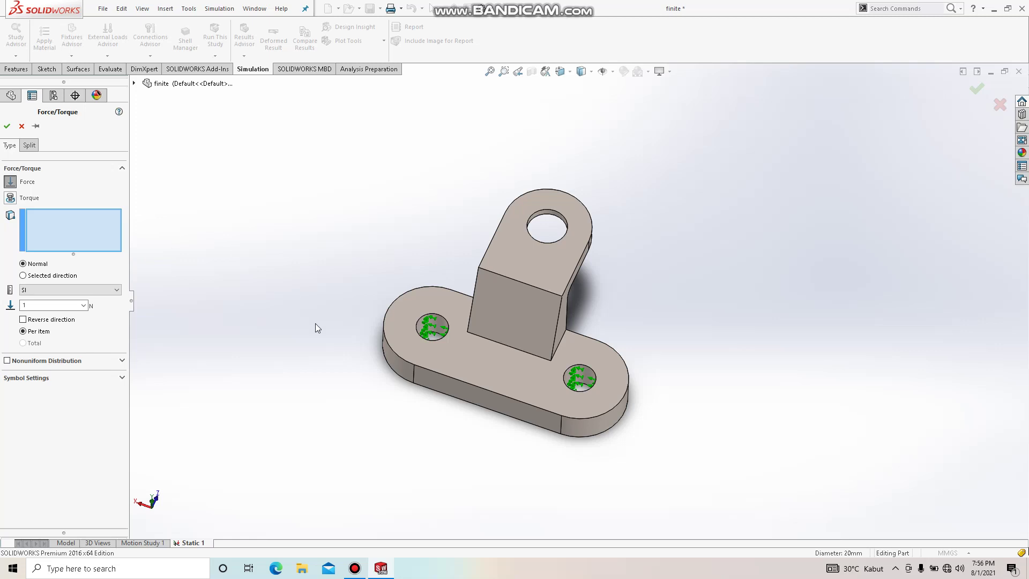
{"action": "middle_click_drag", "start_coordinate": [316, 323], "coordinate": [226, 290]}
{"action": "mouse_move", "coordinate": [309, 416]}
{"action": "middle_mouse_down"}
{"action": "mouse_move", "coordinate": [481, 339]}
{"action": "mouse_move", "coordinate": [622, 220]}
{"action": "middle_mouse_up"}
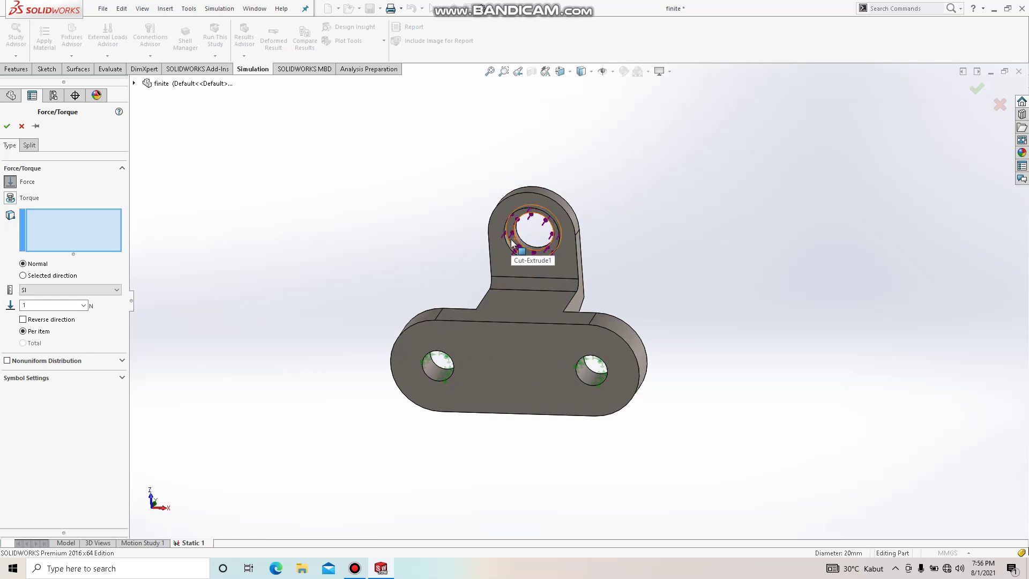
{"action": "left_click", "coordinate": [525, 250]}
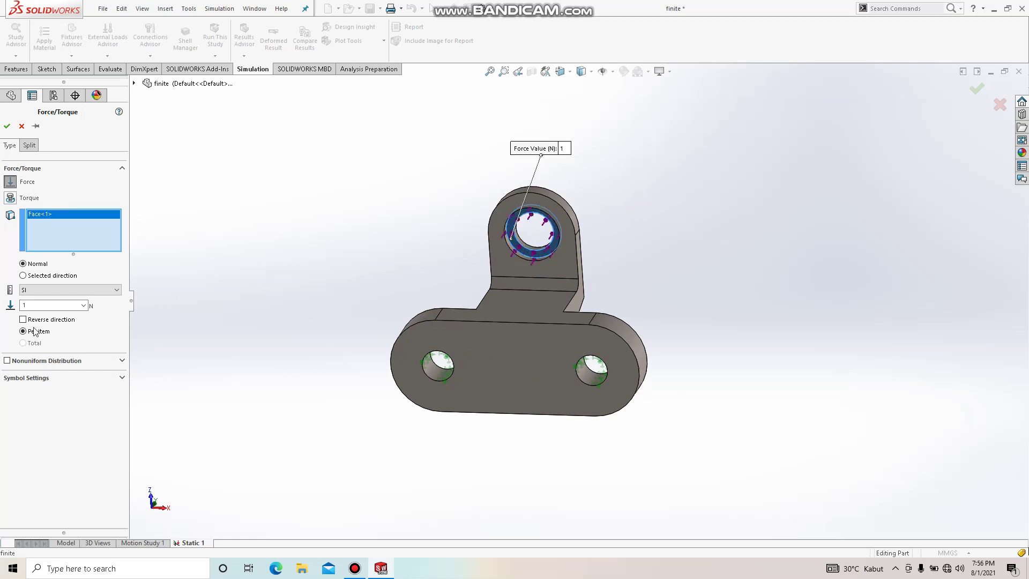
Set the force units to Metric (G) and the magnitude to 50 kgf
{"action": "left_click", "coordinate": [53, 291]}
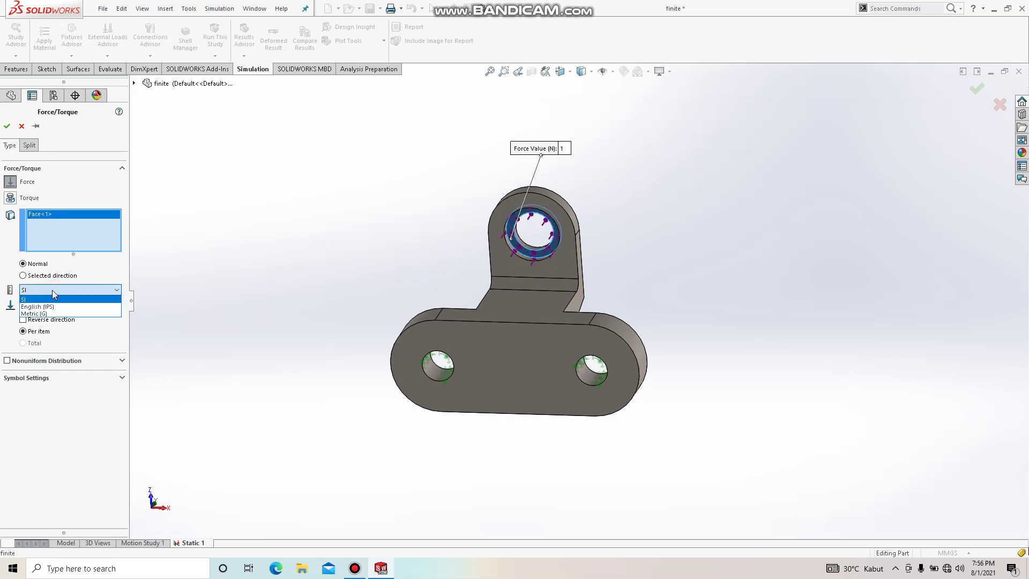
{"action": "left_click", "coordinate": [52, 315]}
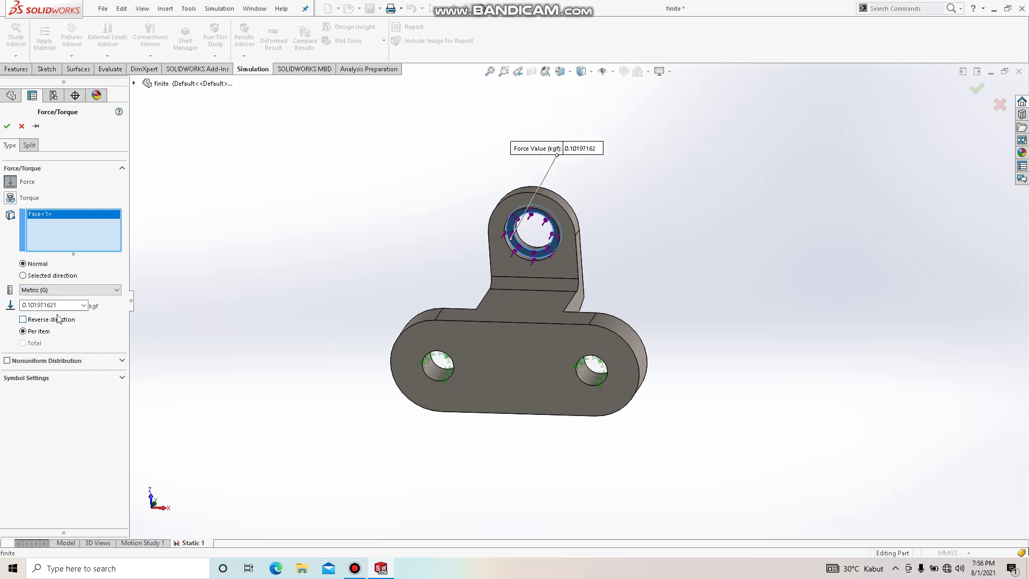
{"action": "double_click", "coordinate": [54, 306]}
{"action": "type", "text": "50"}
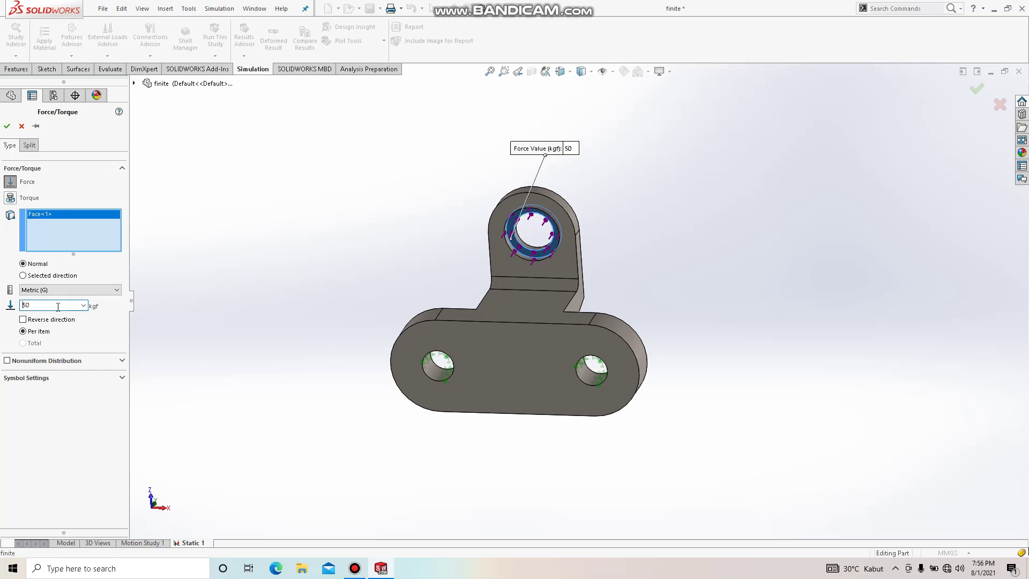
{"action": "key", "text": "Return"}
{"action": "left_click", "coordinate": [112, 332]}
Confirm the 50 kgf Force-1 load and orbit the bracket
{"action": "left_click", "coordinate": [7, 126]}
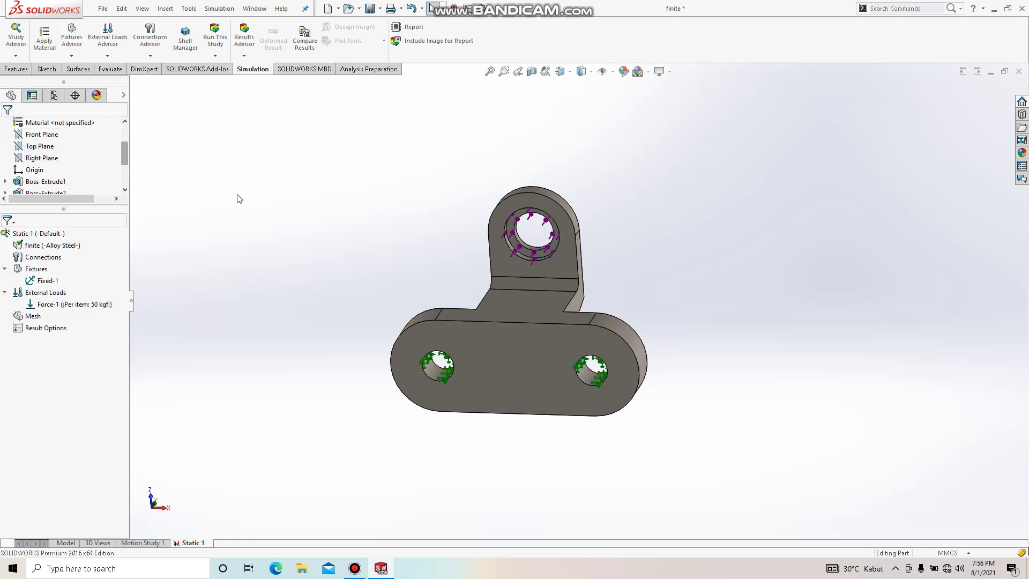
{"action": "middle_click_drag", "start_coordinate": [281, 253], "coordinate": [381, 288]}
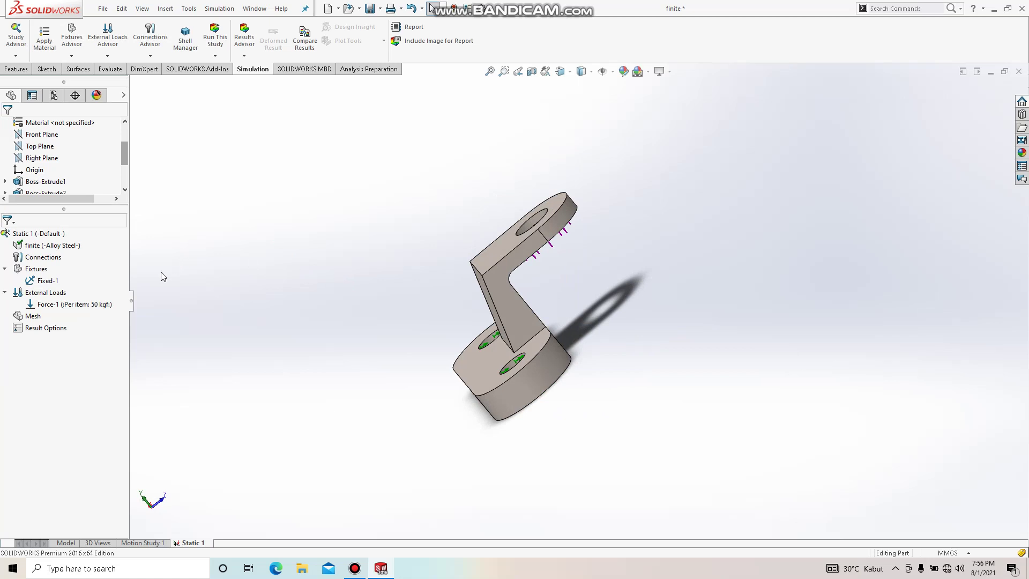
Create the solid mesh with 5 mm global element size and 1 mm tolerance under Mesh Parameters
{"action": "right_click", "coordinate": [27, 319]}
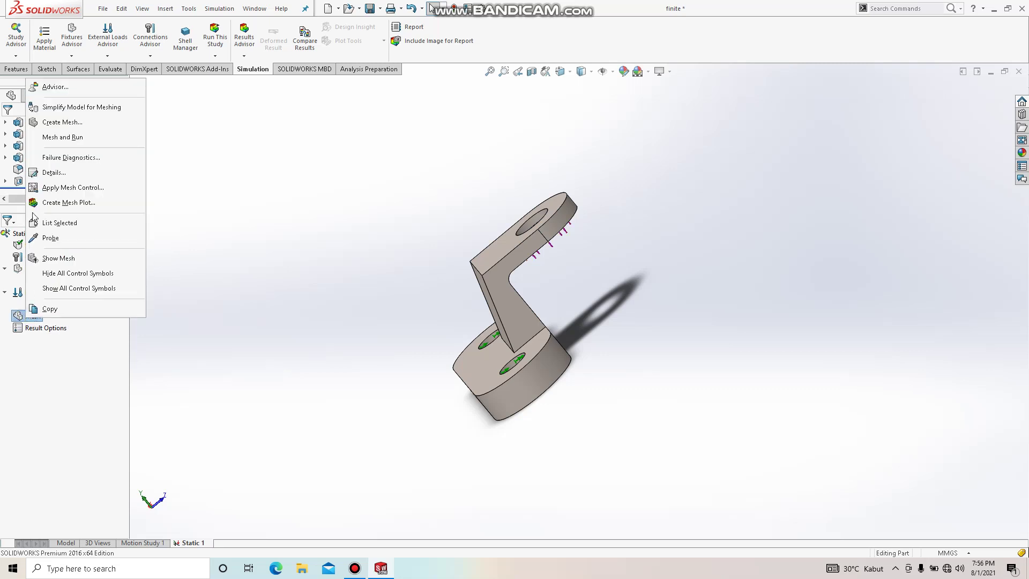
{"action": "left_click", "coordinate": [70, 121]}
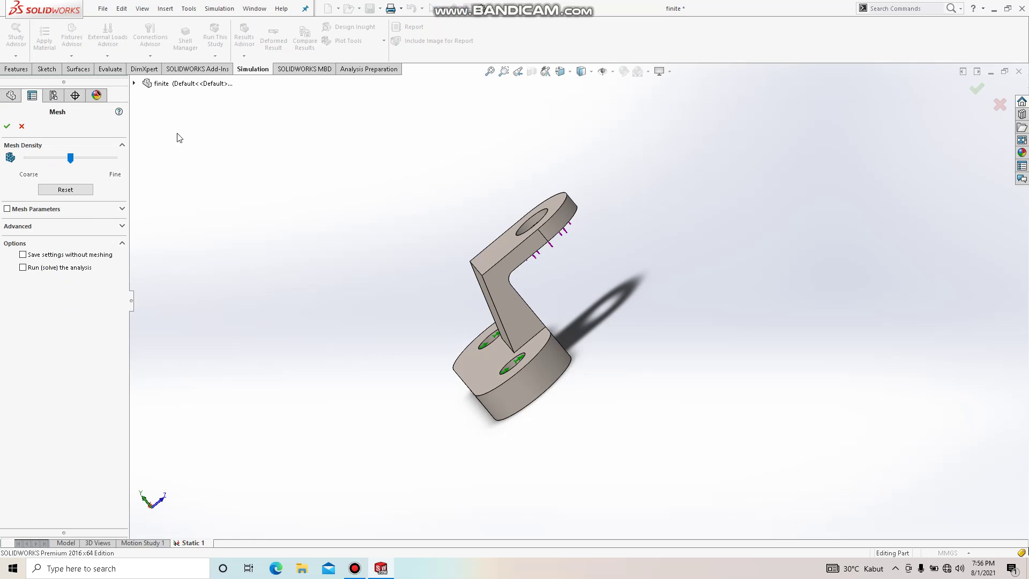
{"action": "left_click", "coordinate": [13, 211]}
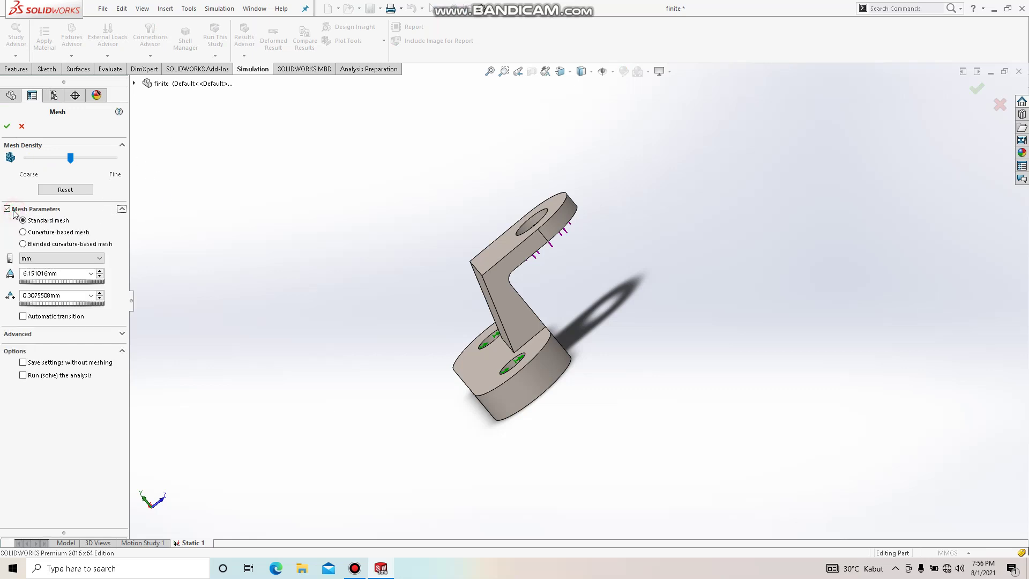
{"action": "left_click", "coordinate": [61, 276]}
{"action": "type", "text": "5.00mm"}
{"action": "key", "text": "Tab"}
{"action": "double_click", "coordinate": [70, 295]}
{"action": "type", "text": "1.00mm"}
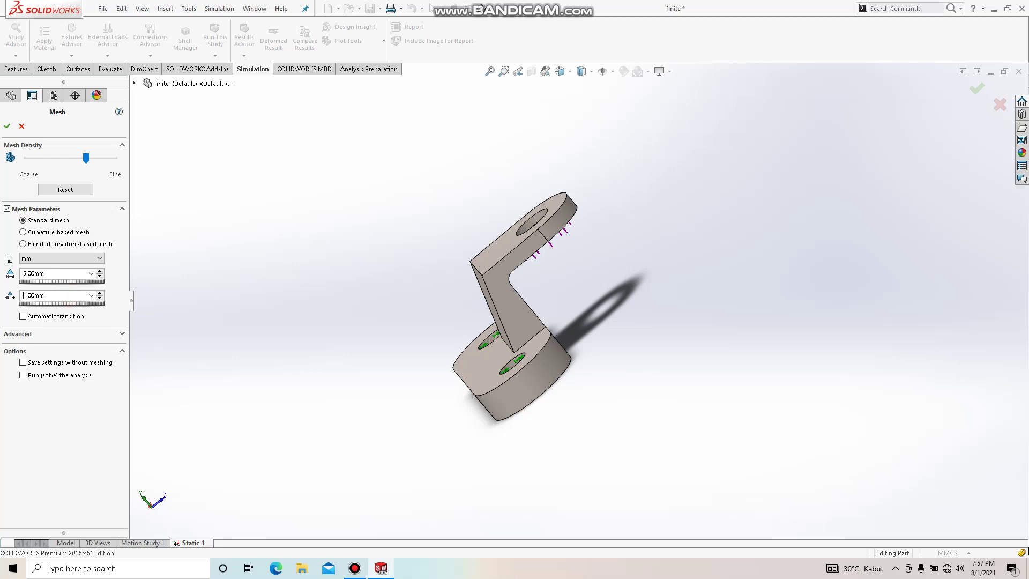
{"action": "left_click", "coordinate": [7, 126]}
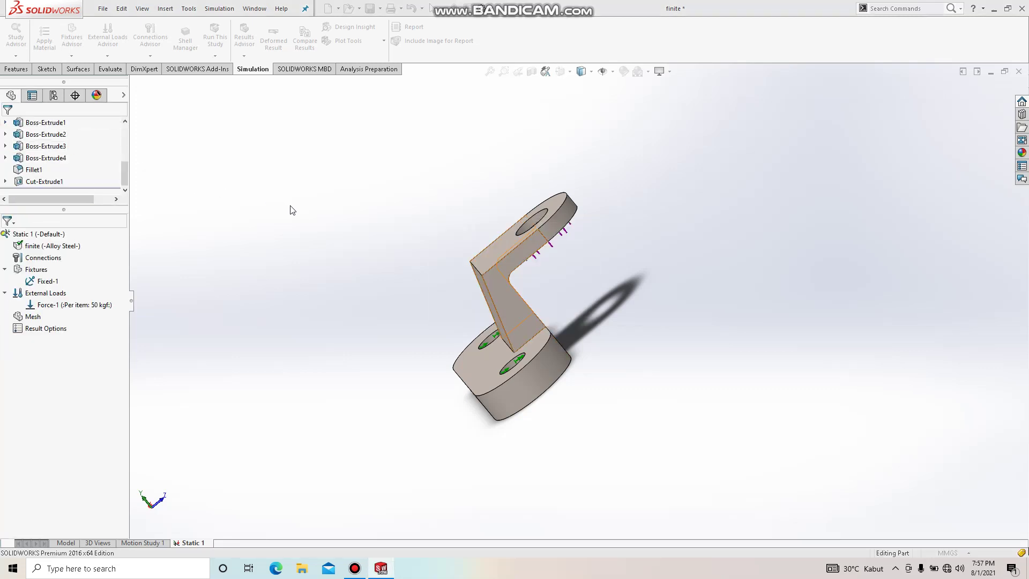
{"action": "mouse_move", "coordinate": [339, 259]}
{"action": "middle_mouse_down"}
{"action": "mouse_move", "coordinate": [286, 284]}
{"action": "mouse_move", "coordinate": [396, 338]}
{"action": "mouse_move", "coordinate": [391, 301]}
{"action": "middle_mouse_up"}
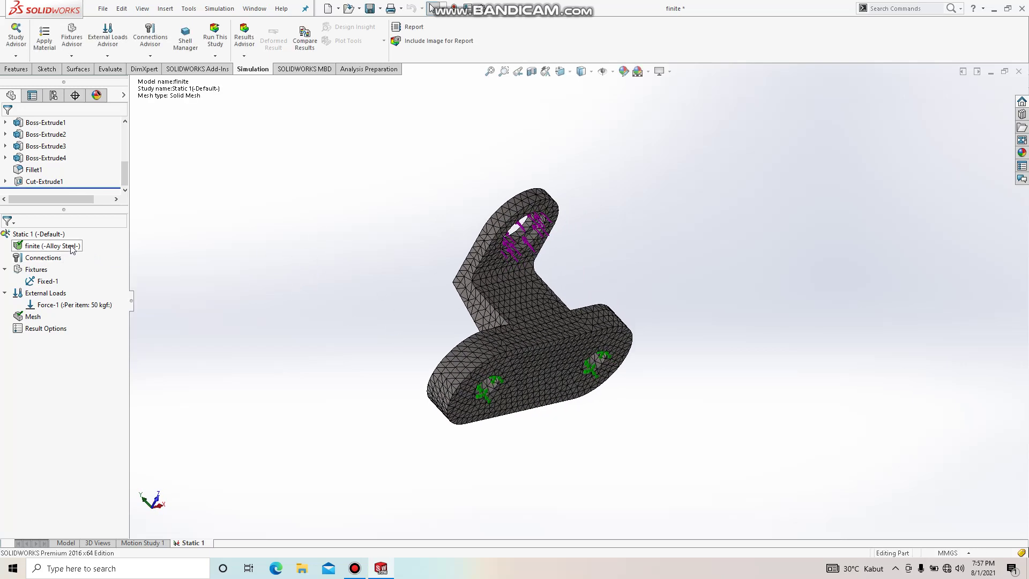
Run Static 1 and inspect the von Mises stress plot peaking at 19.549 MPa
{"action": "right_click", "coordinate": [40, 234]}
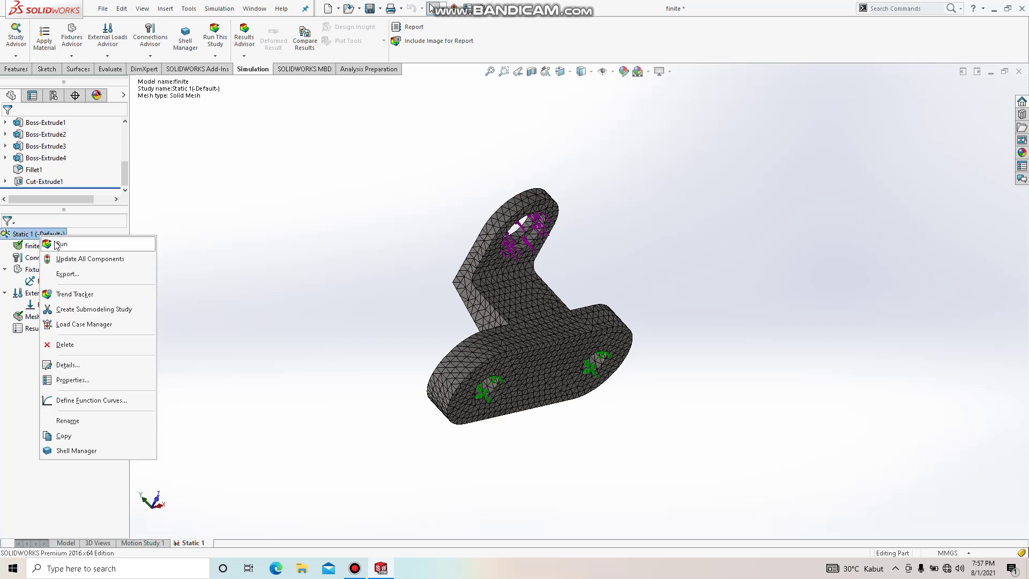
{"action": "left_click", "coordinate": [57, 245]}
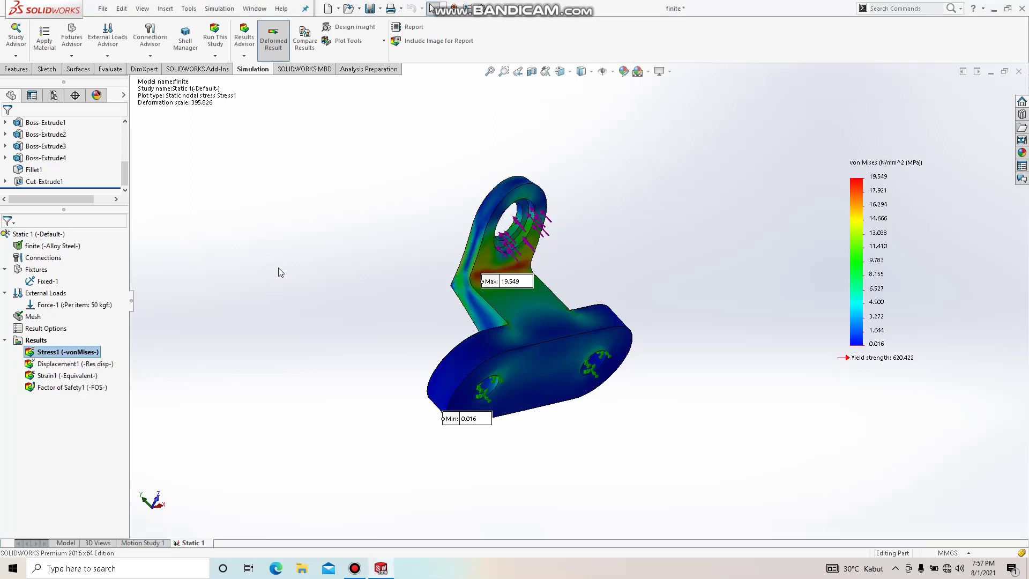
{"action": "mouse_move", "coordinate": [279, 270]}
{"action": "middle_mouse_down"}
{"action": "mouse_move", "coordinate": [379, 306]}
{"action": "mouse_move", "coordinate": [398, 335]}
{"action": "middle_mouse_up"}
{"action": "mouse_move", "coordinate": [407, 390]}
{"action": "middle_mouse_down"}
{"action": "mouse_move", "coordinate": [402, 356]}
{"action": "mouse_move", "coordinate": [356, 340]}
{"action": "mouse_move", "coordinate": [367, 328]}
{"action": "middle_mouse_up"}
{"action": "middle_click_drag", "start_coordinate": [668, 250], "coordinate": [692, 243]}
{"action": "right_click", "coordinate": [87, 349]}
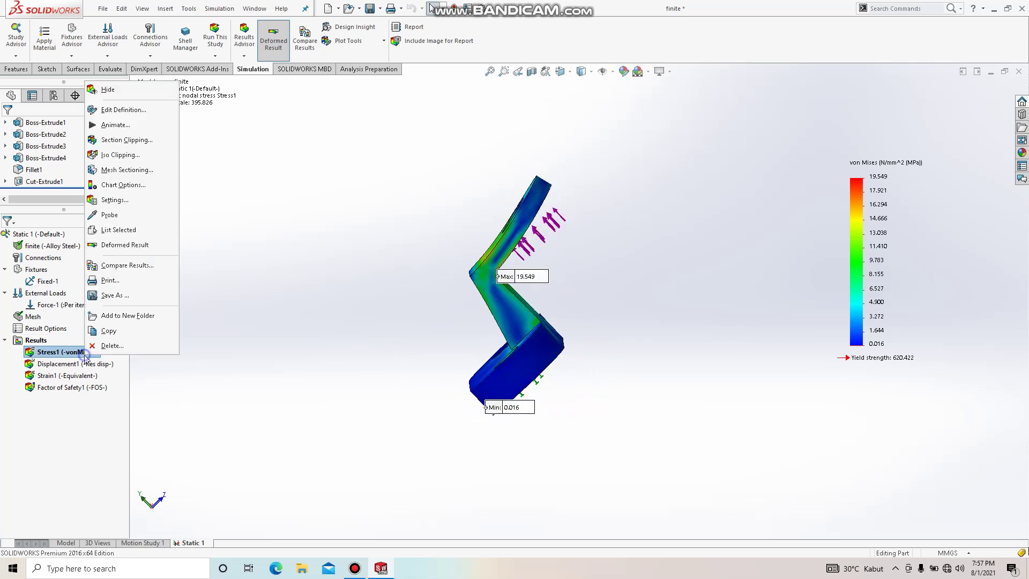
{"action": "left_click", "coordinate": [115, 125]}
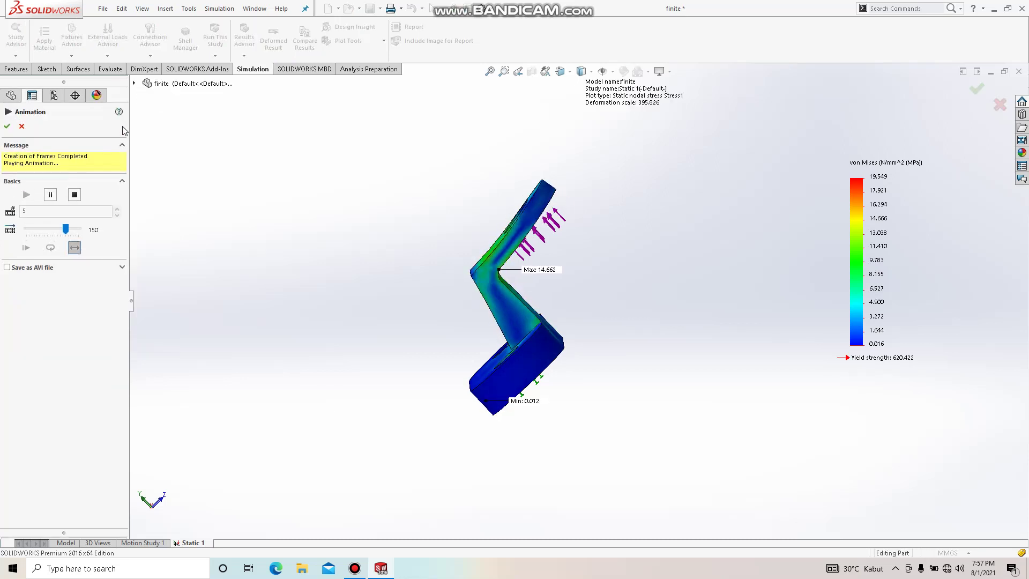
{"action": "left_click", "coordinate": [7, 126]}
Show the Displacement1 plot, peaking at 0.041 mm, and view it from the front
{"action": "left_click", "coordinate": [69, 366]}
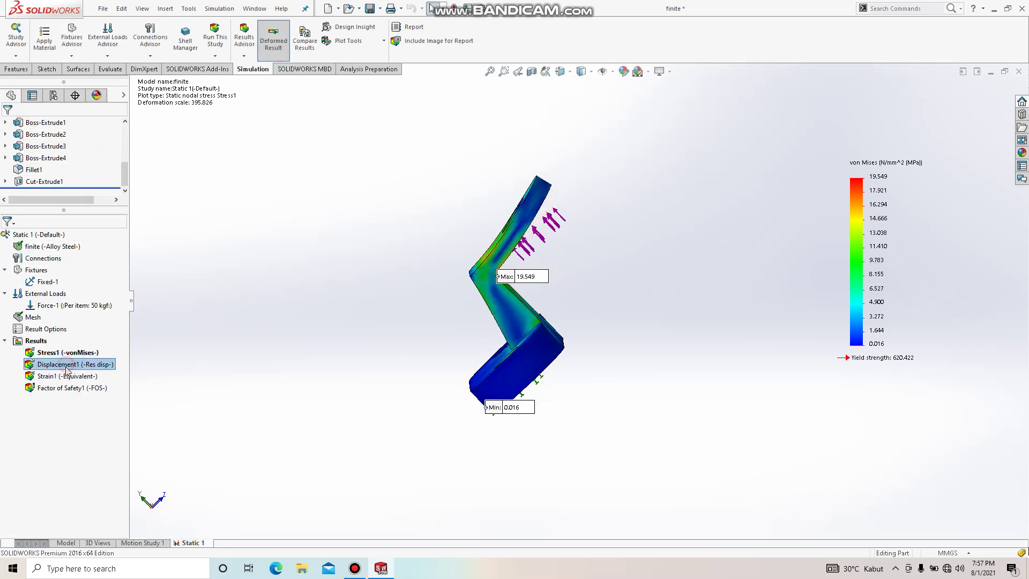
{"action": "right_click", "coordinate": [67, 366]}
{"action": "left_click", "coordinate": [90, 375]}
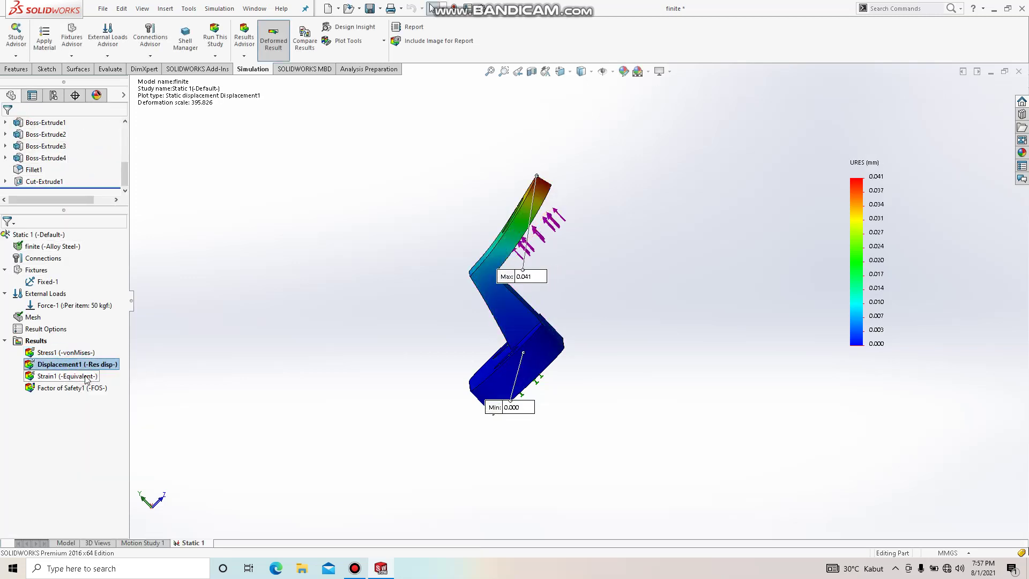
{"action": "mouse_move", "coordinate": [578, 283]}
{"action": "middle_mouse_down"}
{"action": "mouse_move", "coordinate": [428, 242]}
{"action": "mouse_move", "coordinate": [307, 293]}
{"action": "middle_mouse_up"}
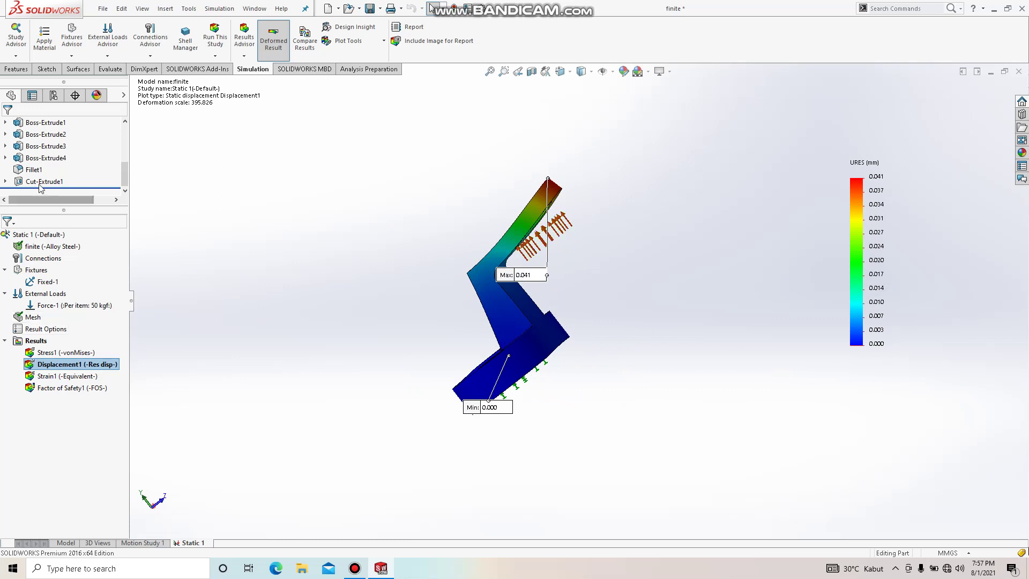
{"action": "left_click", "coordinate": [424, 174]}
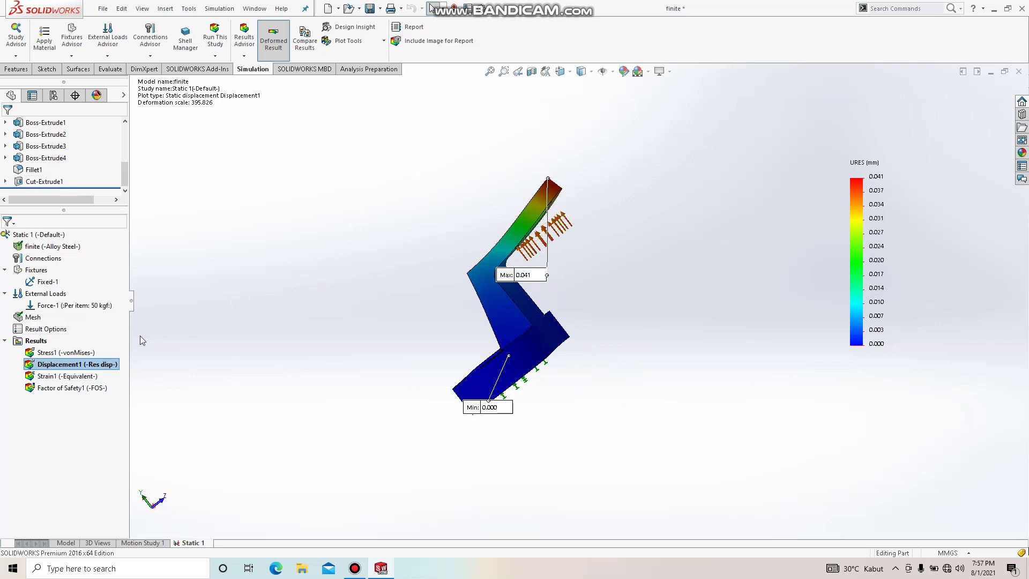
{"action": "left_click", "coordinate": [94, 376]}
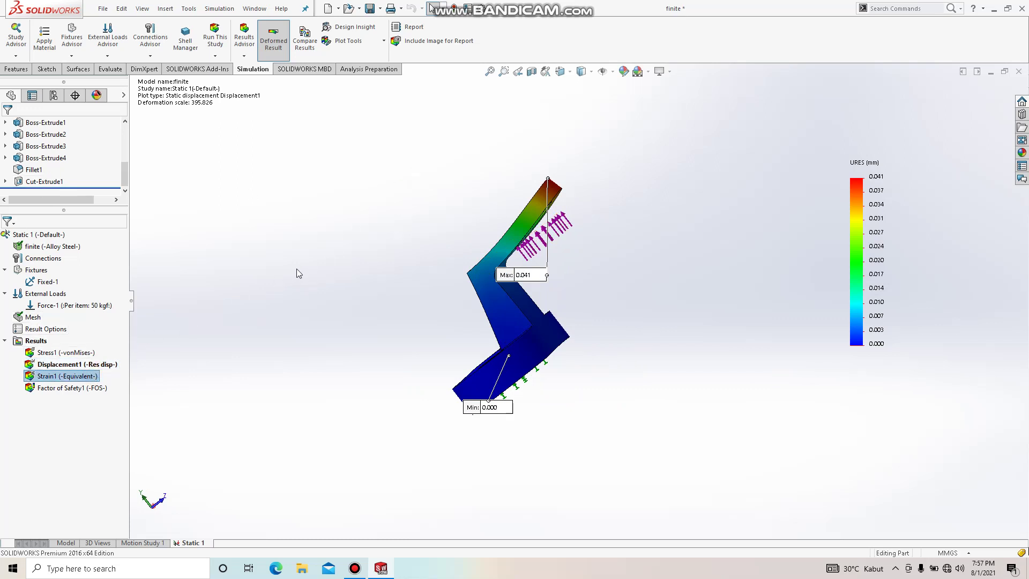